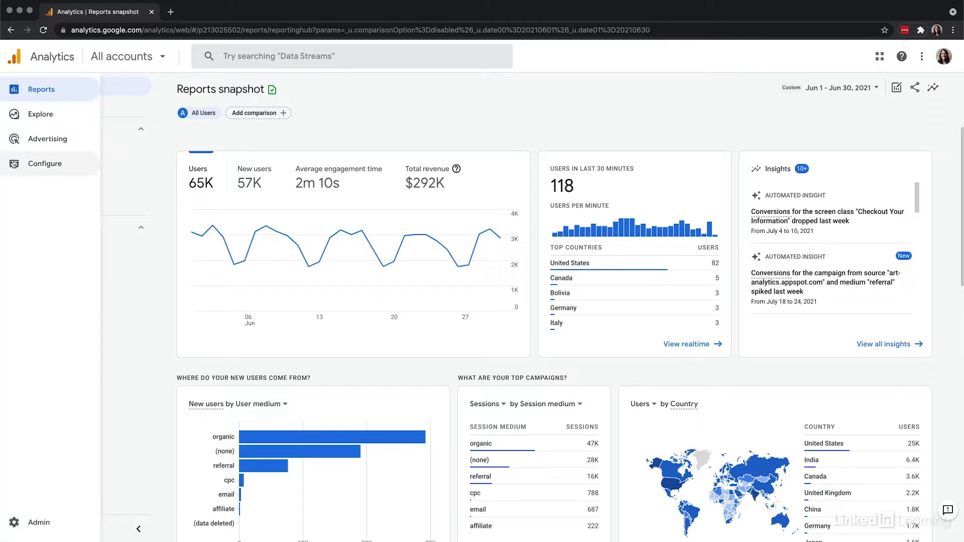
- Go to Explore to list the Google Merchandise Store explorations and templates
{"action": "left_click", "coordinate": [33, 126]}
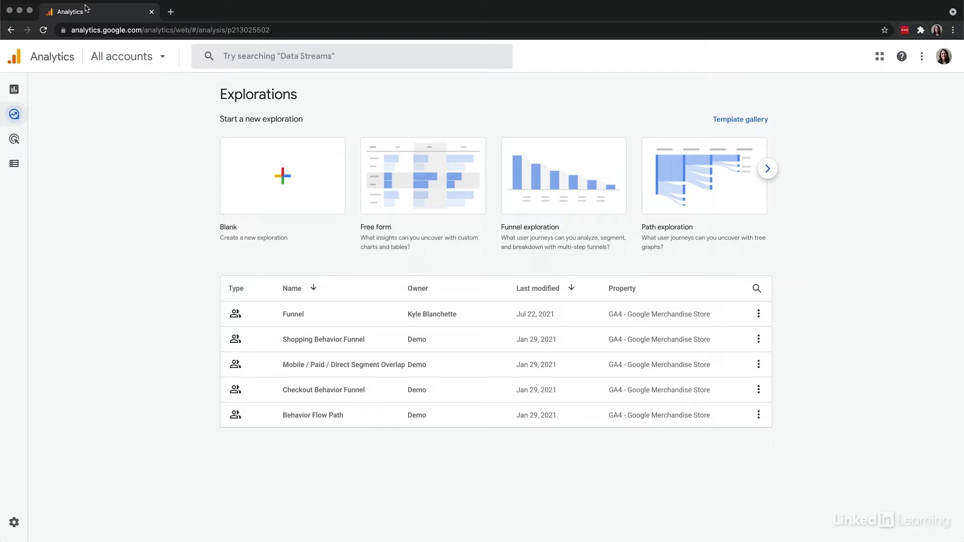
- Start a new Free form exploration and begin building a new segment
{"action": "left_click", "coordinate": [416, 189]}
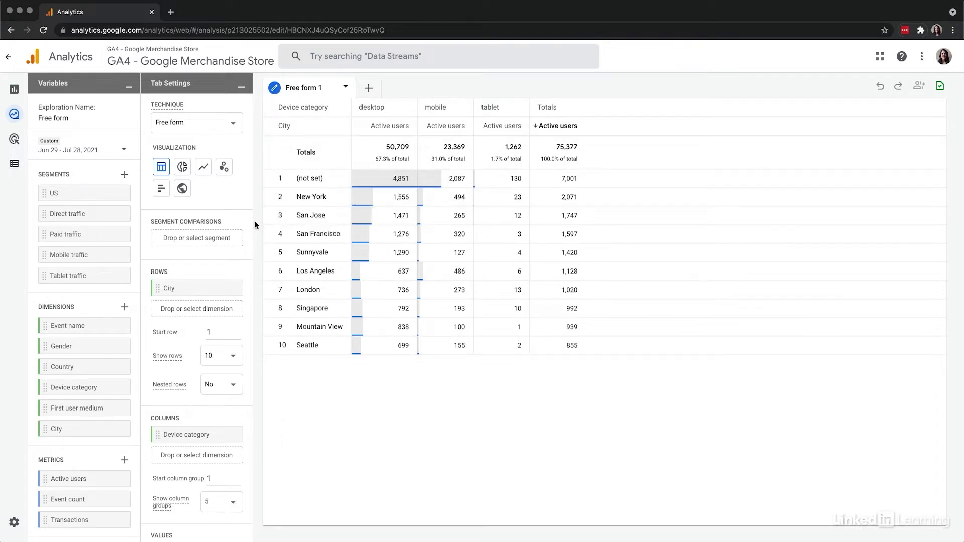
{"action": "left_click", "coordinate": [132, 174]}
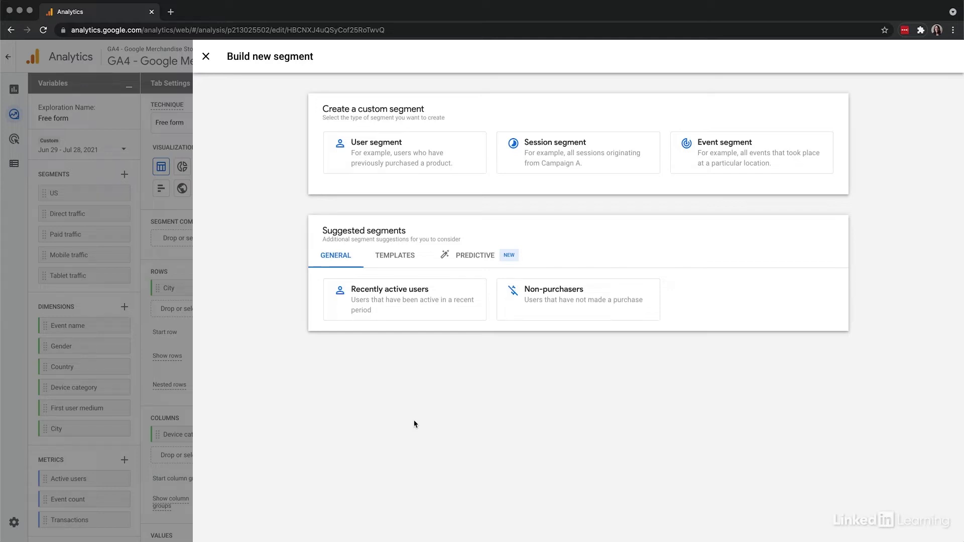
- Create a user segment named 'Engaged Users: >5 Pageviews'
{"action": "left_click", "coordinate": [379, 163]}
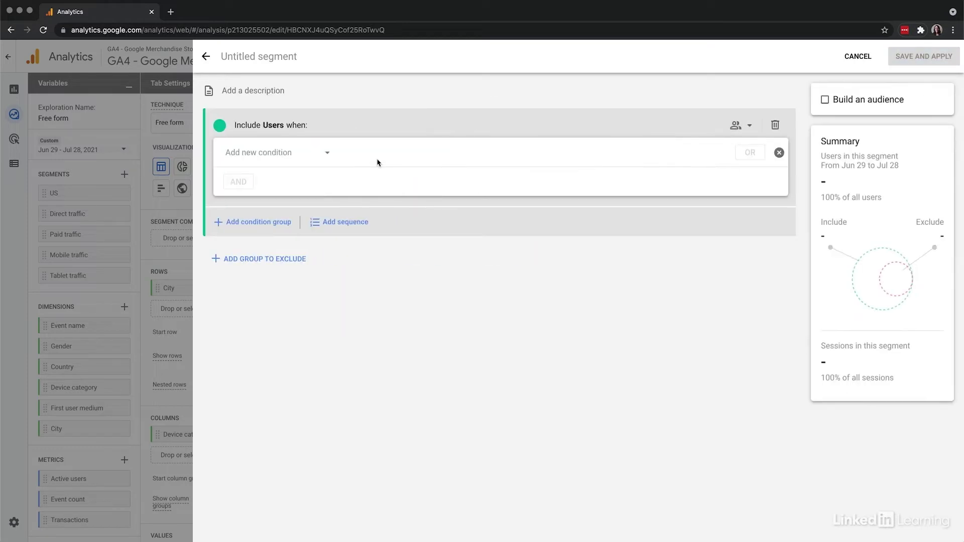
{"action": "left_click", "coordinate": [269, 61]}
{"action": "type", "text": "Engage"}
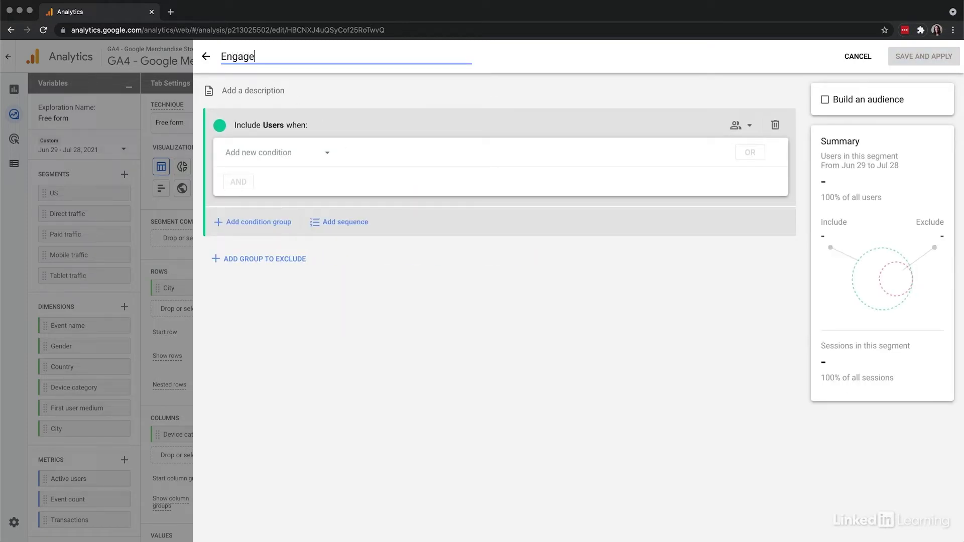
{"action": "type", "text": "d Users: >5 Pageviews"}
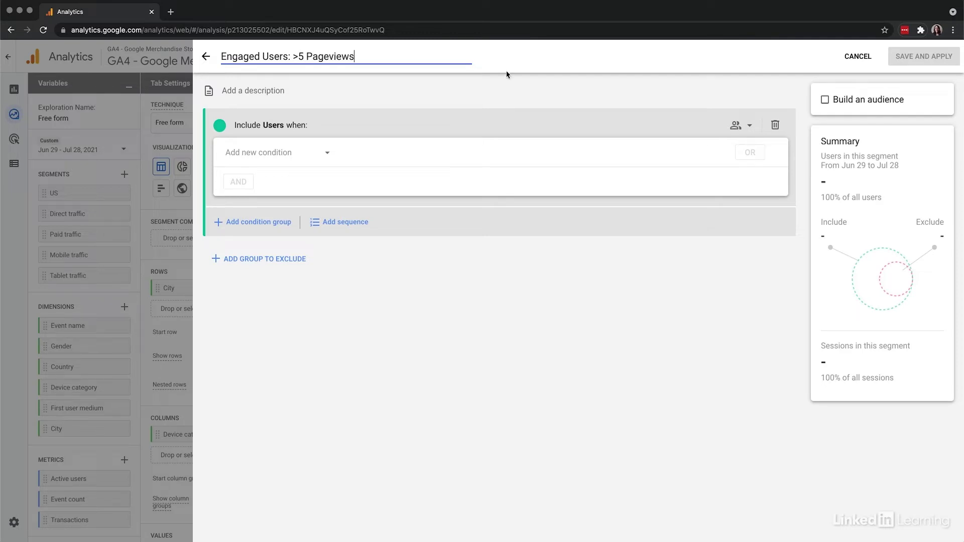
{"action": "left_click", "coordinate": [596, 320]}
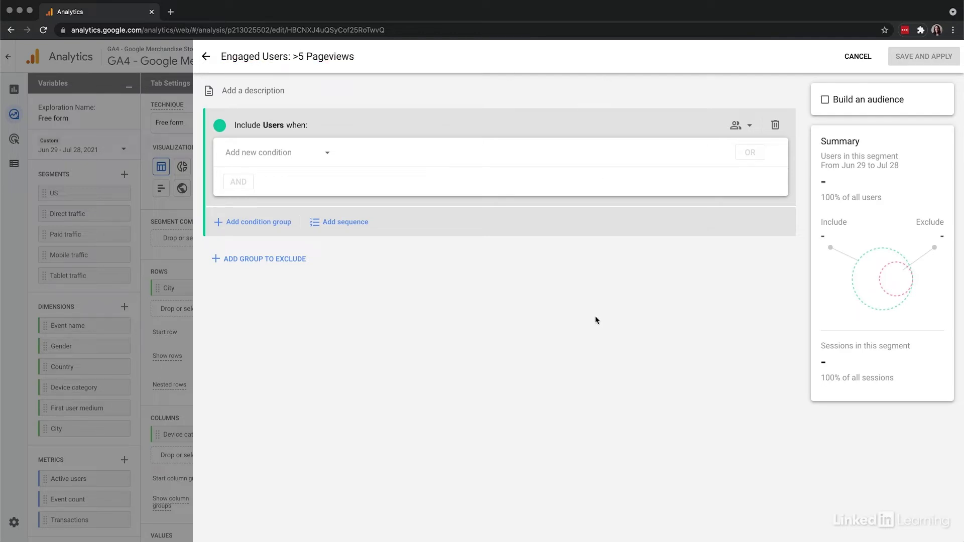
- Add the condition page_view with event_count > 5, then add an AND condition
{"action": "left_click", "coordinate": [283, 154]}
{"action": "type", "text": "page"}
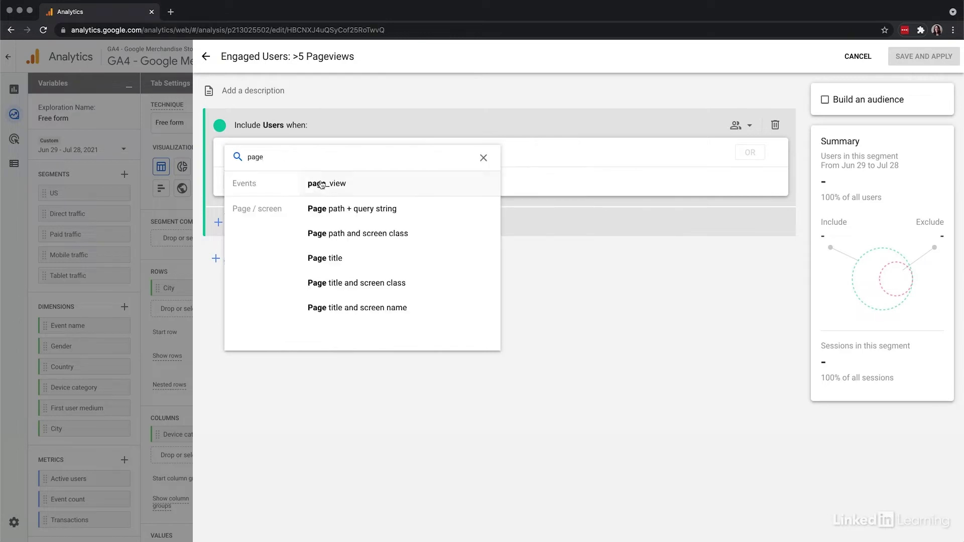
{"action": "left_click", "coordinate": [329, 184]}
{"action": "left_click", "coordinate": [385, 159]}
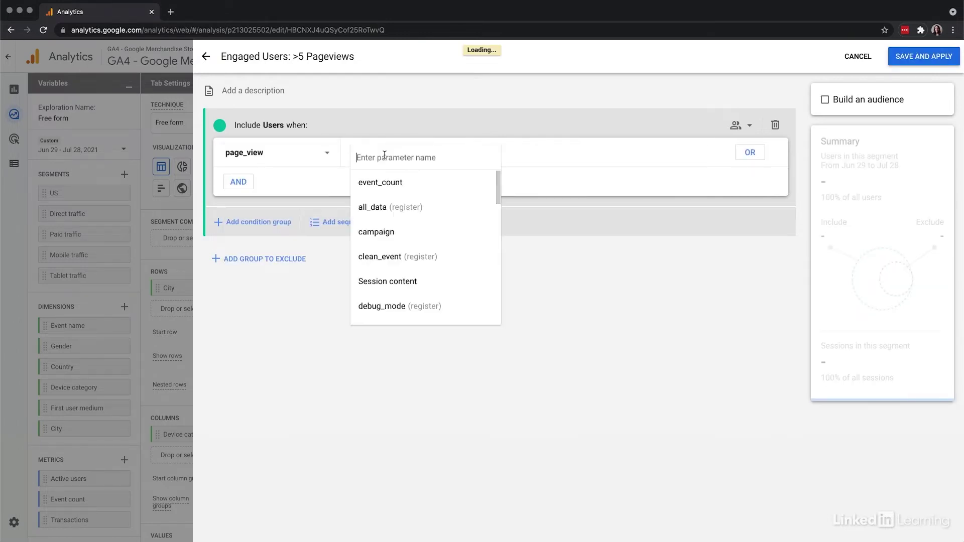
{"action": "left_click", "coordinate": [387, 182]}
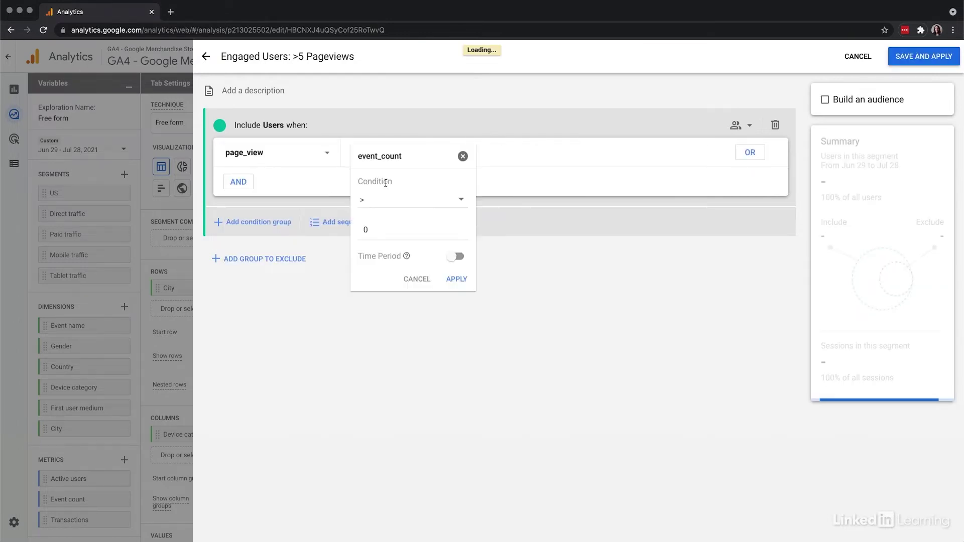
{"action": "left_click", "coordinate": [401, 235]}
{"action": "key", "text": "BackSpace"}
{"action": "type", "text": "5"}
{"action": "left_click", "coordinate": [454, 280]}
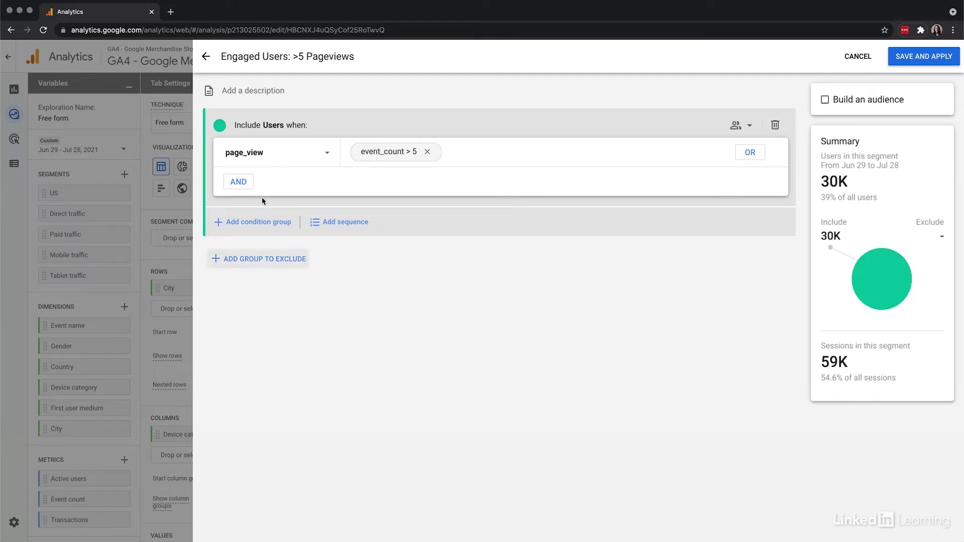
{"action": "left_click", "coordinate": [240, 182]}
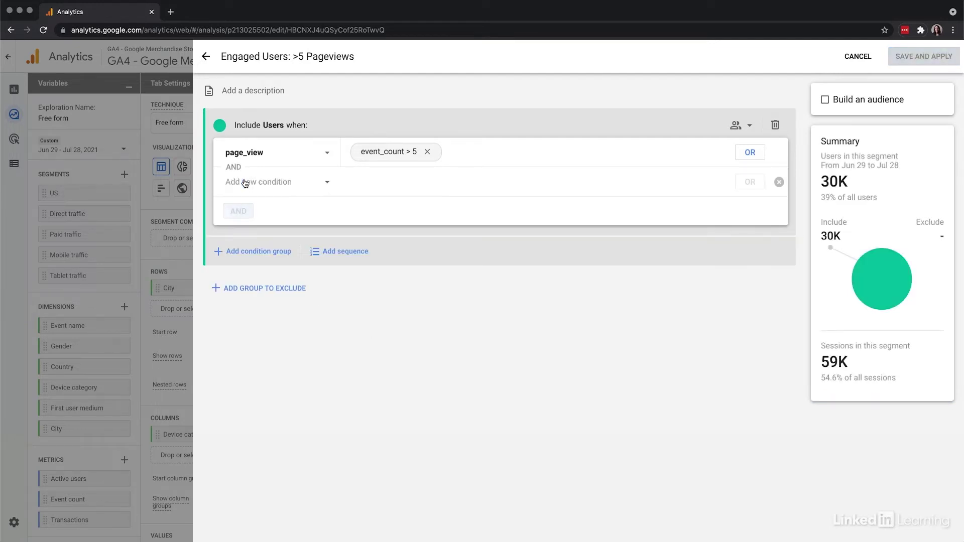
- Add a scroll condition requiring percent_scrolled contains 90
{"action": "left_click", "coordinate": [277, 182]}
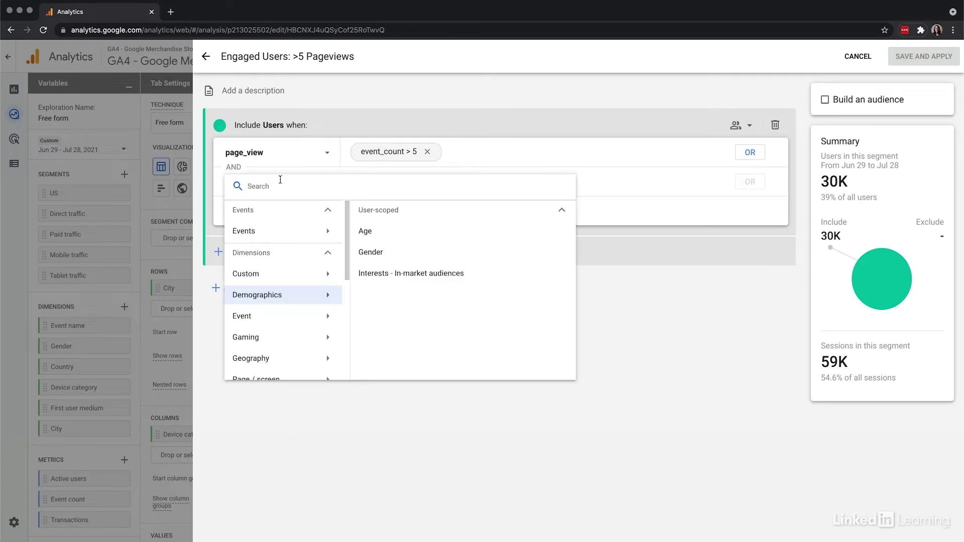
{"action": "type", "text": "scroll"}
{"action": "left_click", "coordinate": [320, 216]}
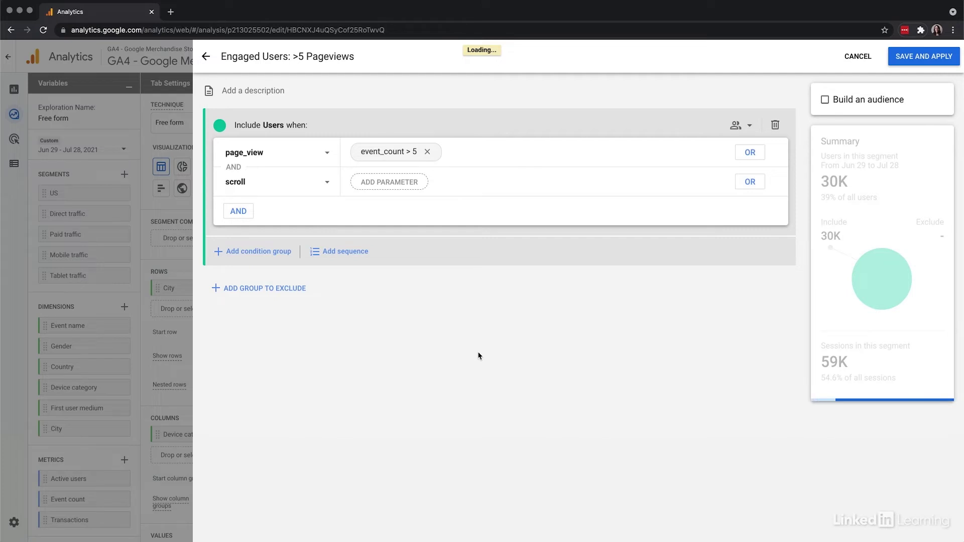
{"action": "left_click", "coordinate": [402, 186]}
{"action": "scroll", "coordinate": [433, 312], "scroll_direction": "down", "scroll_amount": 10}
{"action": "scroll", "coordinate": [434, 313], "scroll_direction": "down", "scroll_amount": 2}
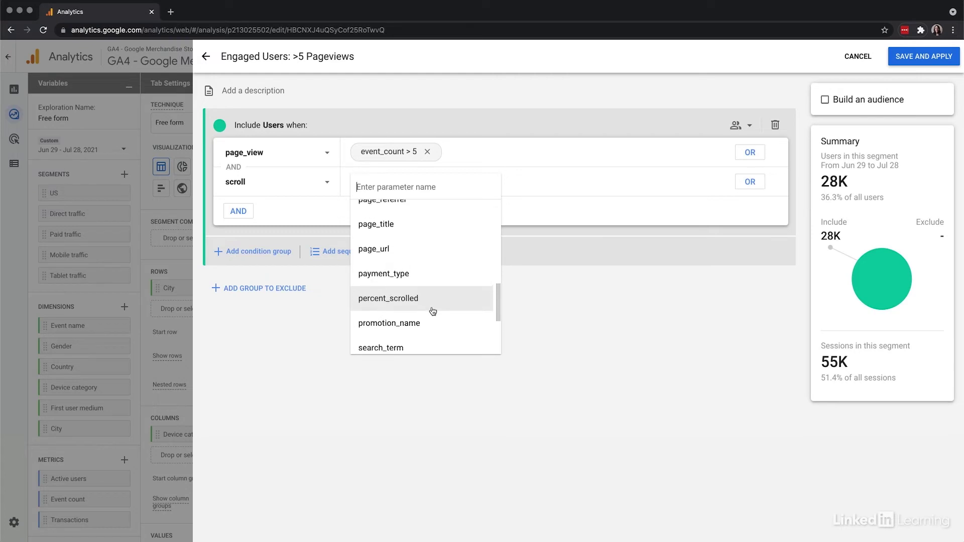
{"action": "left_click", "coordinate": [430, 253]}
{"action": "left_click", "coordinate": [415, 257]}
{"action": "type", "text": "90"}
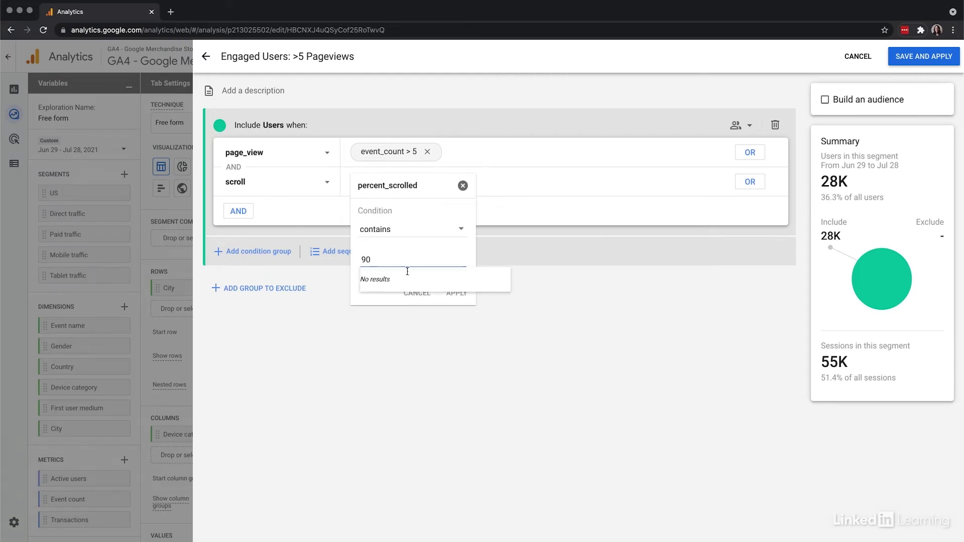
{"action": "left_click", "coordinate": [456, 295]}
- Rename the segment 'Engaged Users: >5 Pageviews and Scrolling', then save and apply it
{"action": "left_click", "coordinate": [392, 56]}
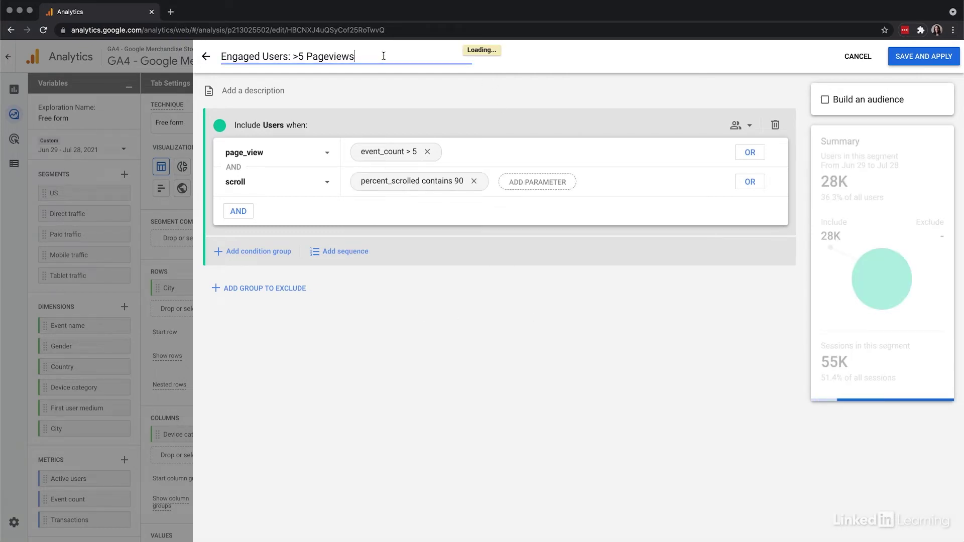
{"action": "type", "text": "and Scrolling"}
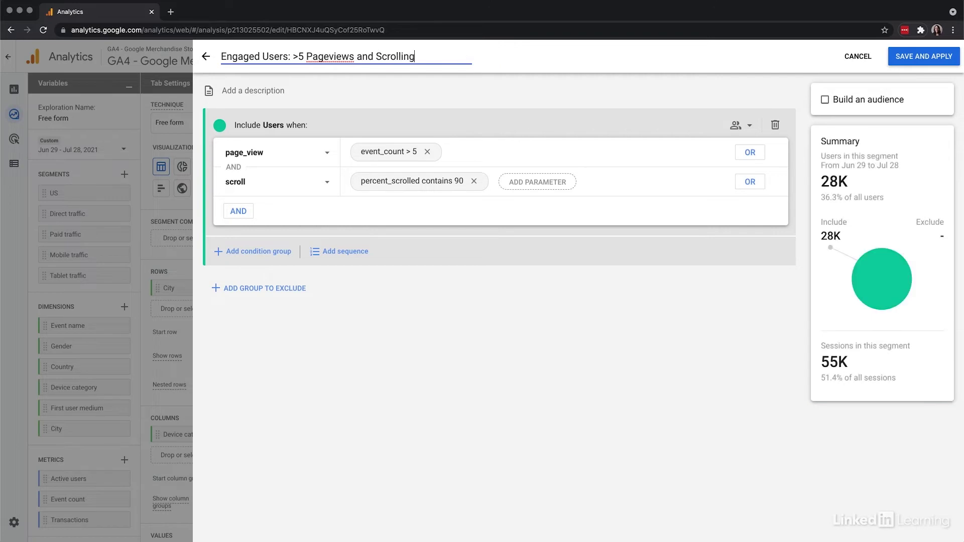
{"action": "left_click", "coordinate": [908, 60]}
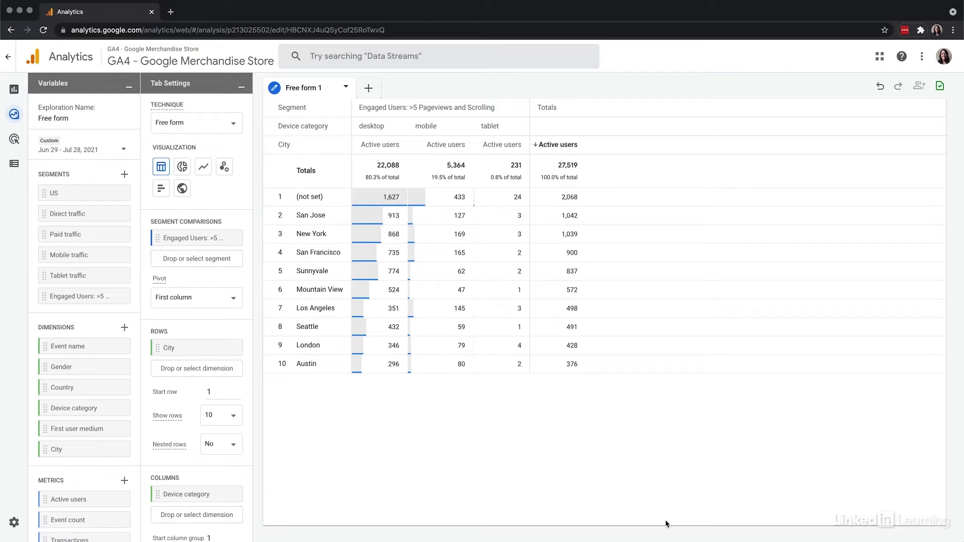
- Remove Device category and City from the table, then put City in the columns
{"action": "left_click", "coordinate": [233, 496]}
{"action": "left_click", "coordinate": [233, 350]}
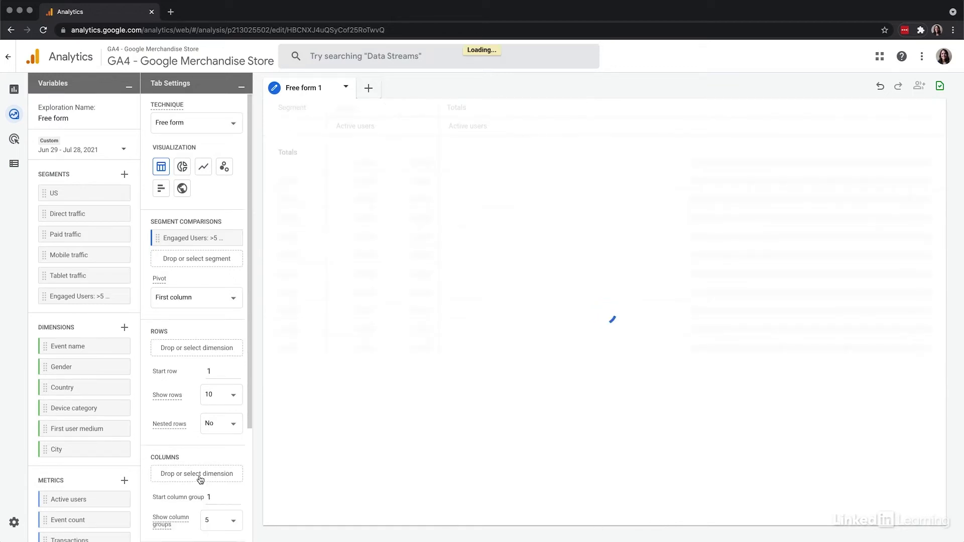
{"action": "left_click", "coordinate": [200, 476]}
{"action": "left_click", "coordinate": [217, 462]}
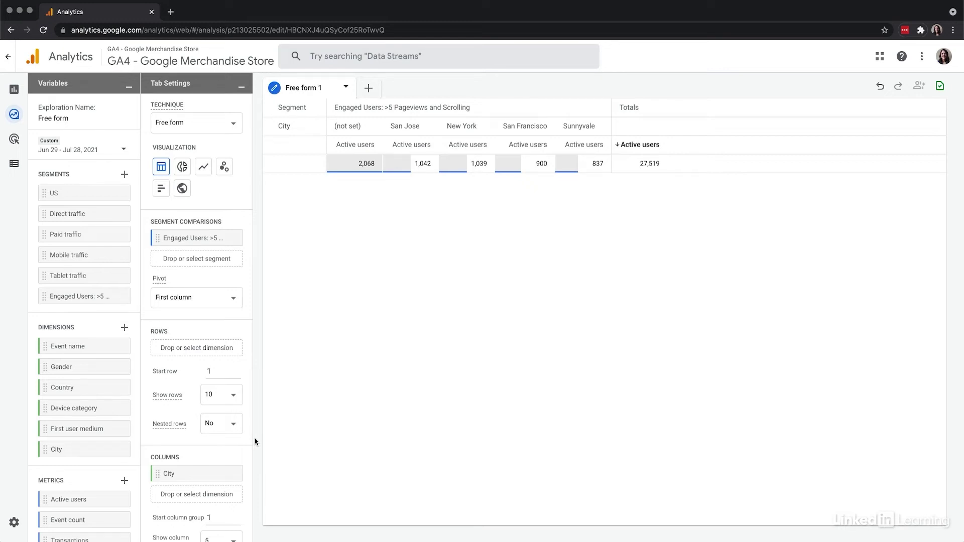
- Import the Audience name dimension into the exploration
{"action": "left_click", "coordinate": [125, 329]}
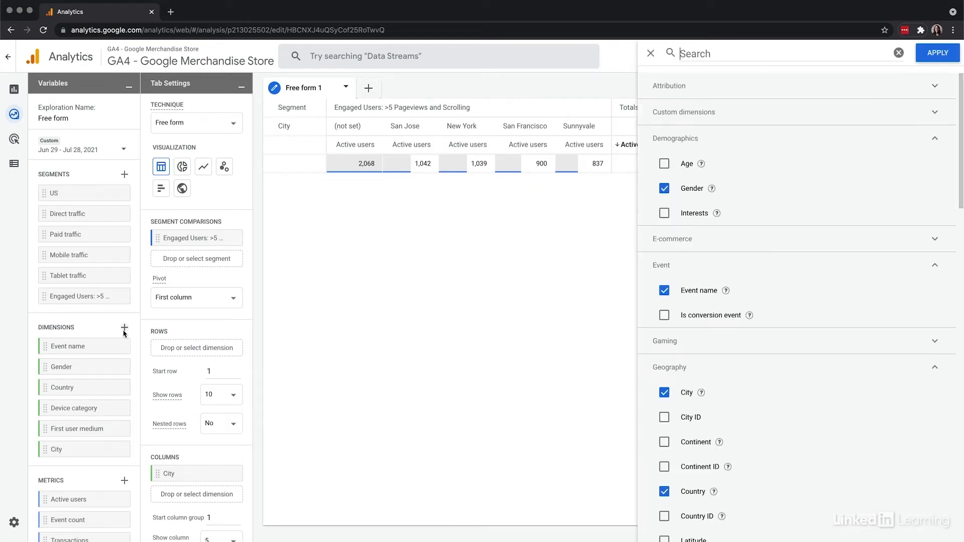
{"action": "type", "text": "aud"}
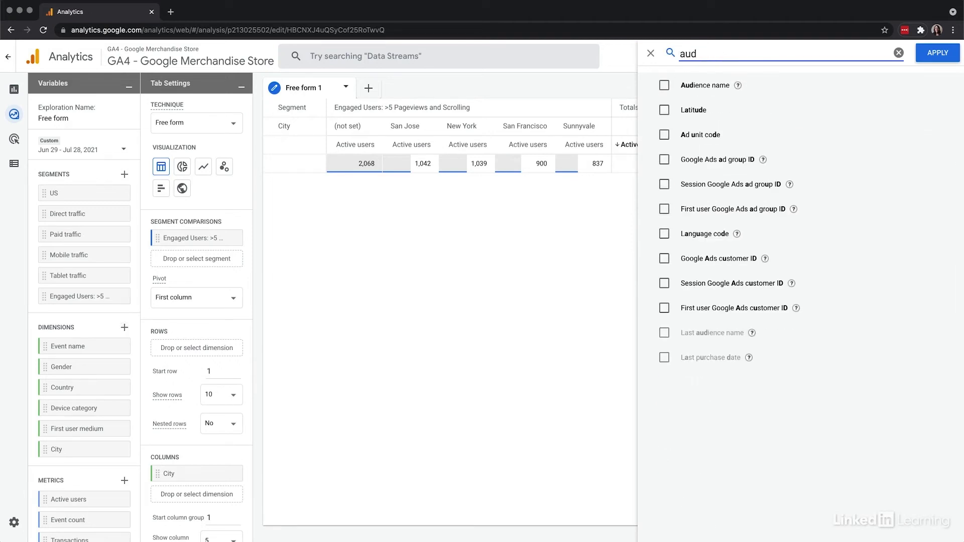
{"action": "left_click", "coordinate": [667, 88]}
{"action": "left_click", "coordinate": [951, 53]}
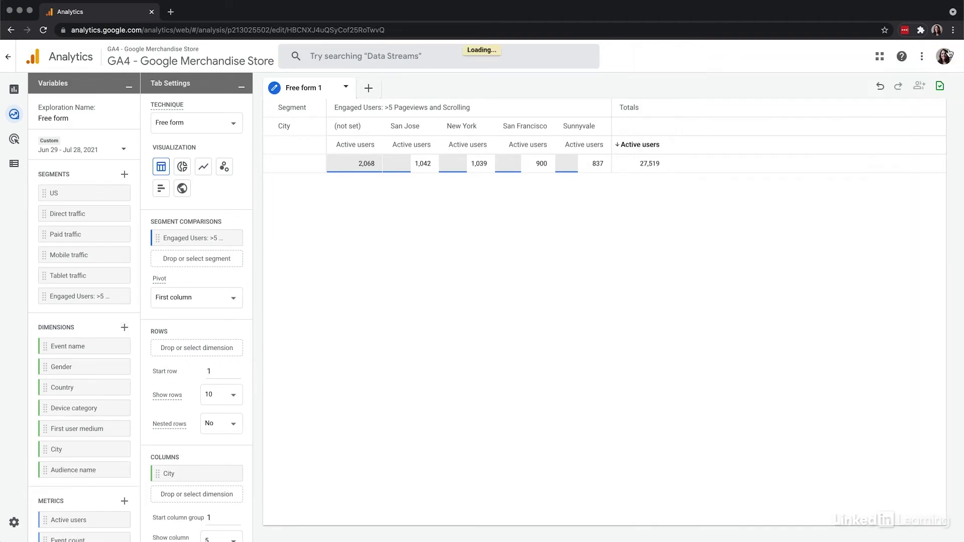
- Use Audience name as the table's rows
{"action": "left_click", "coordinate": [170, 348]}
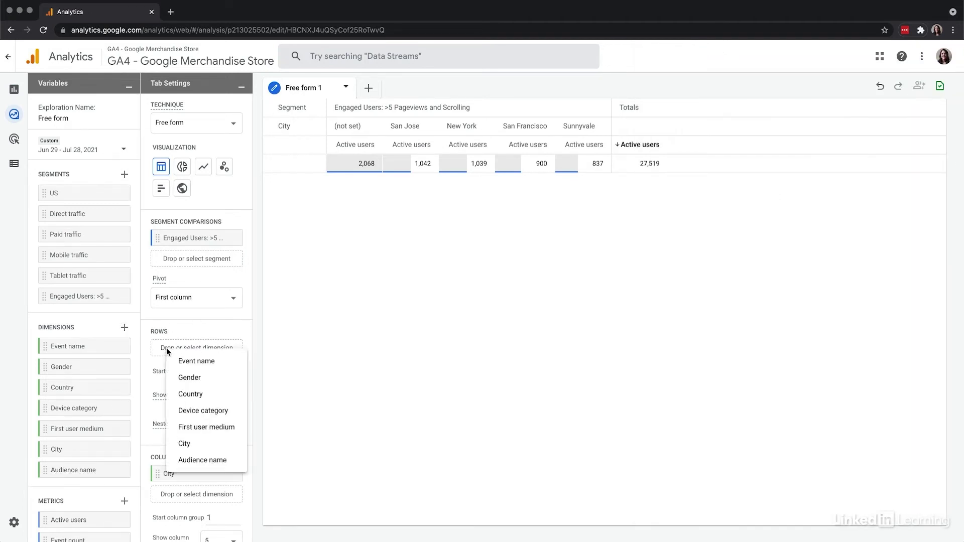
{"action": "left_click", "coordinate": [190, 461]}
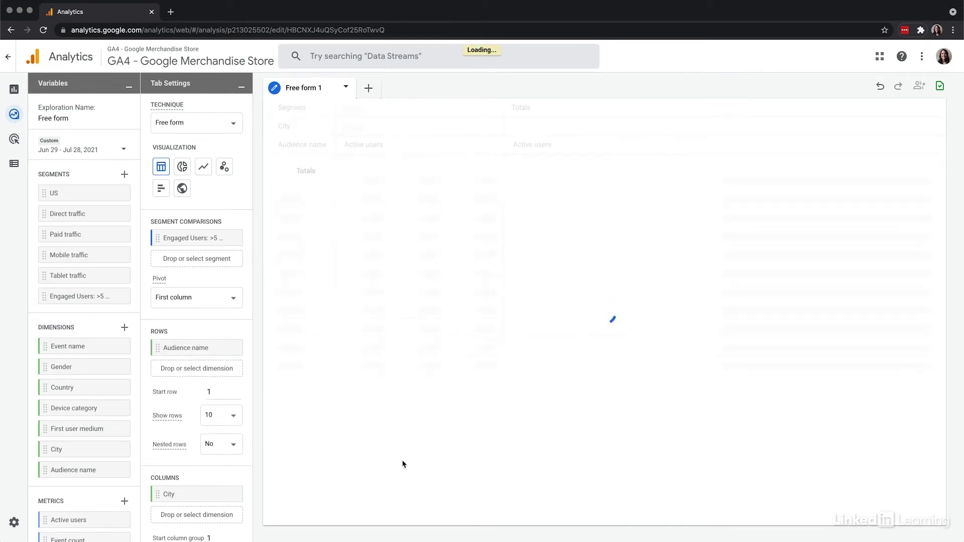
{"action": "scroll", "coordinate": [248, 480], "scroll_direction": "down", "scroll_amount": 3}
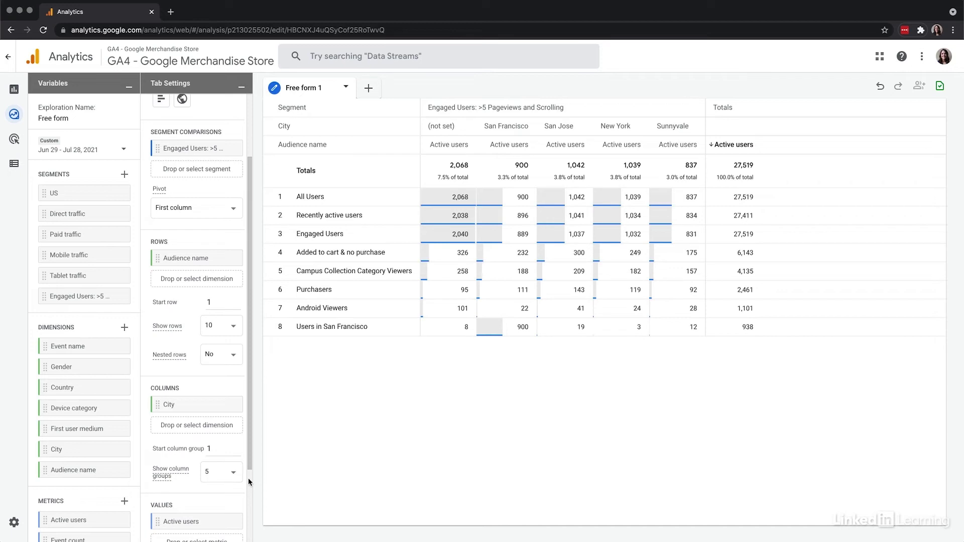
- Filter City with matches regex 'San Francisco|Sunnyvale'
{"action": "scroll", "coordinate": [248, 478], "scroll_direction": "down", "scroll_amount": 3}
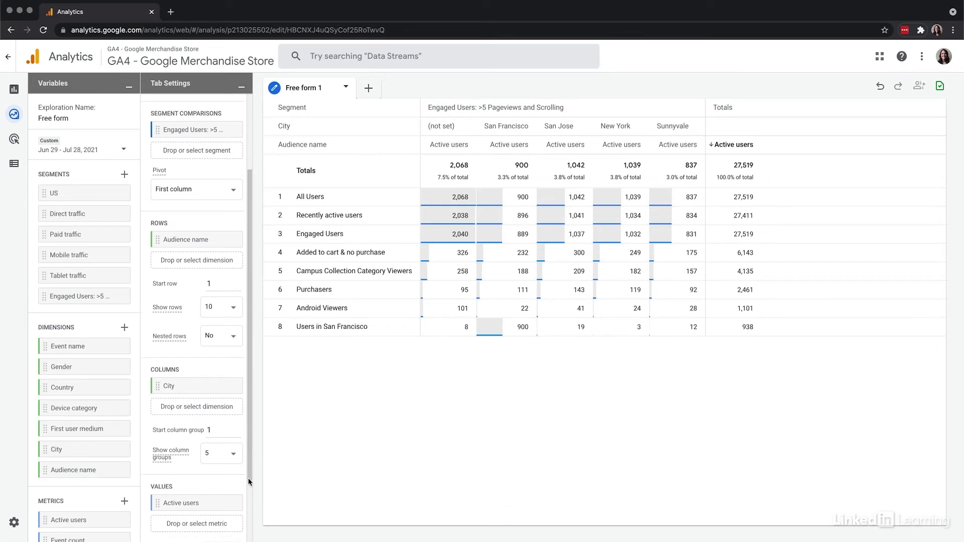
{"action": "left_click", "coordinate": [204, 522]}
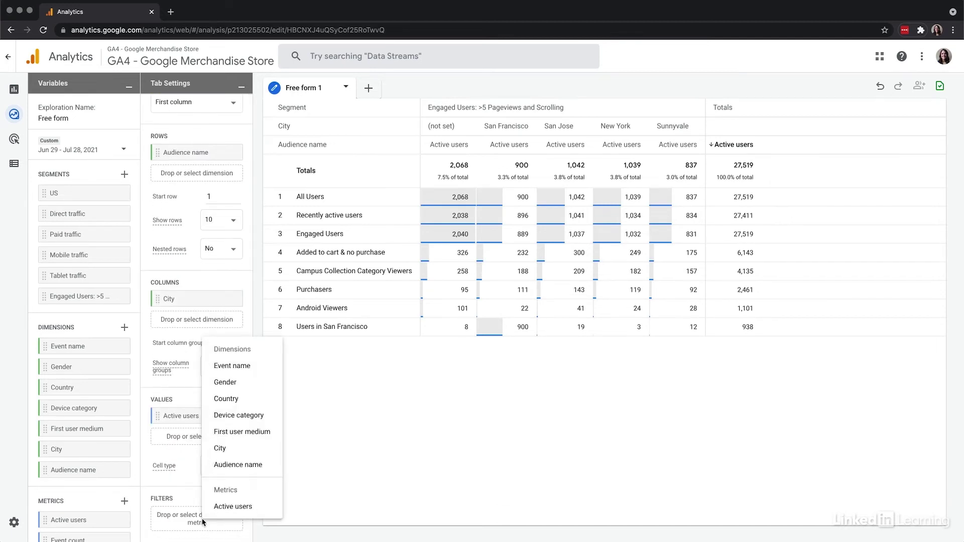
{"action": "left_click", "coordinate": [221, 449]}
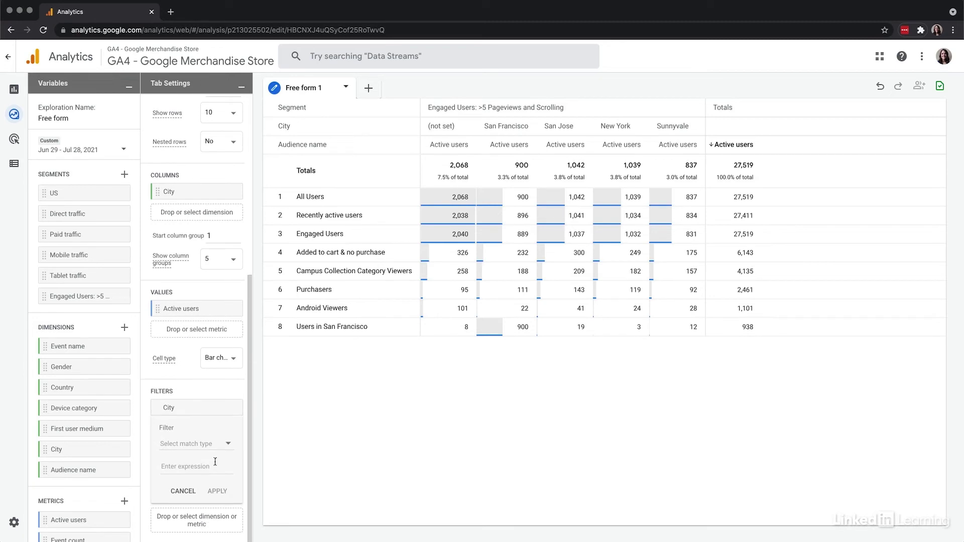
{"action": "left_click", "coordinate": [210, 448]}
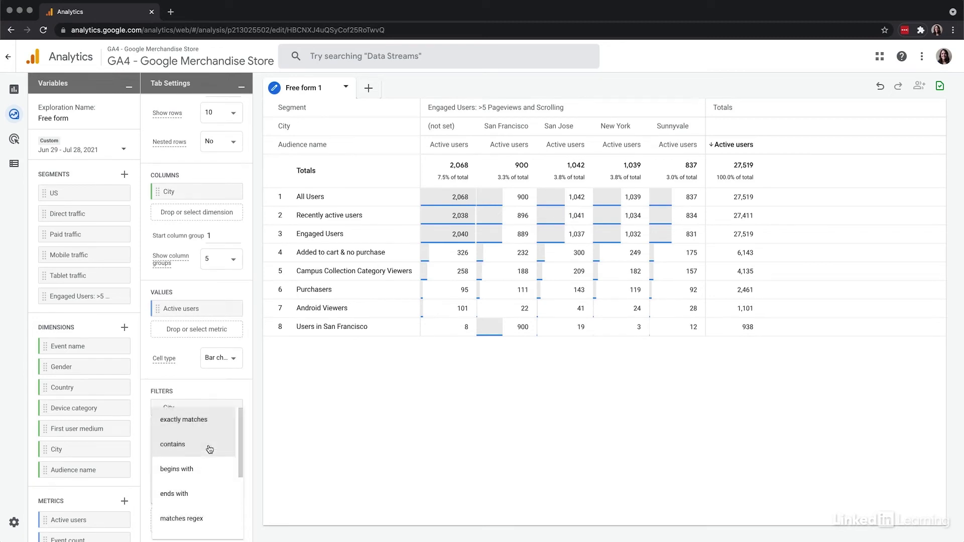
{"action": "left_click", "coordinate": [202, 524]}
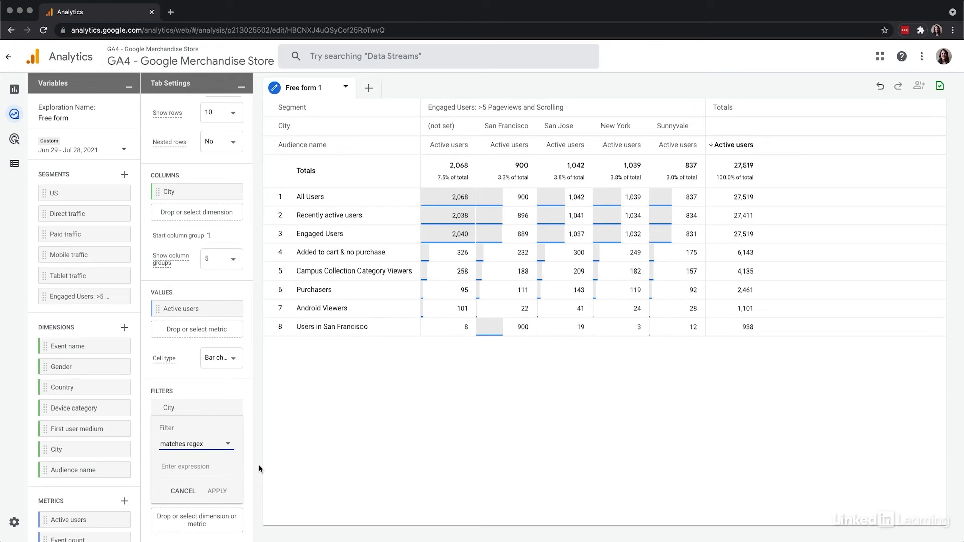
{"action": "left_click", "coordinate": [209, 471]}
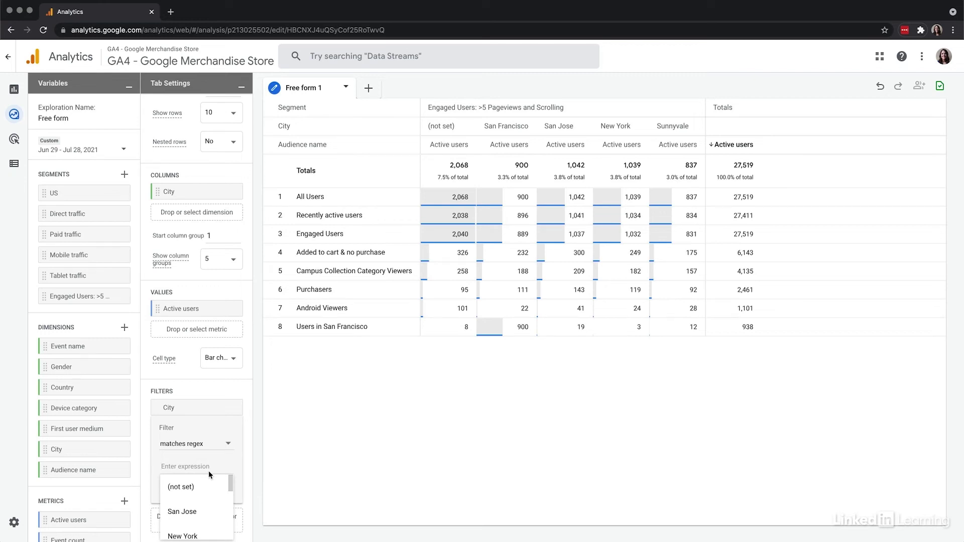
{"action": "type", "text": "San Francisco|"}
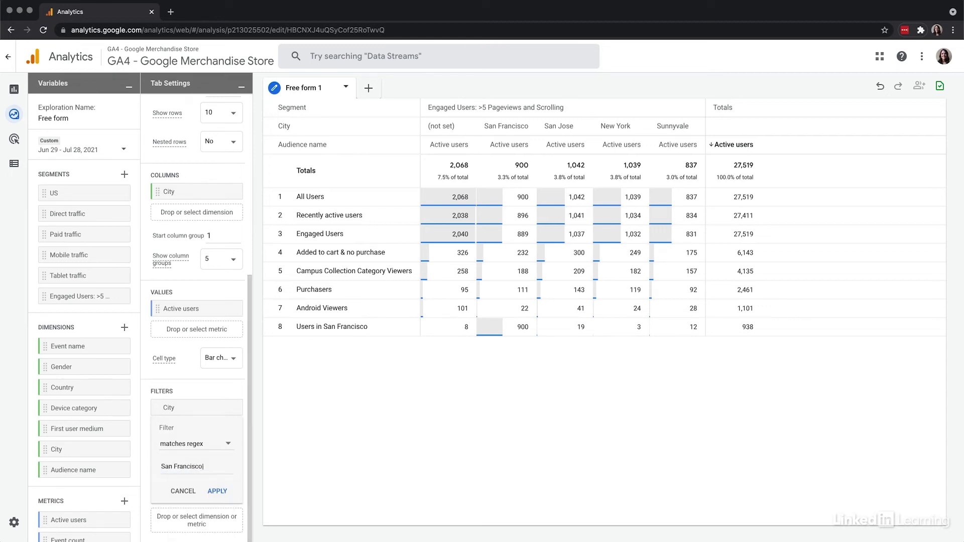
{"action": "type", "text": "Sunnyvale"}
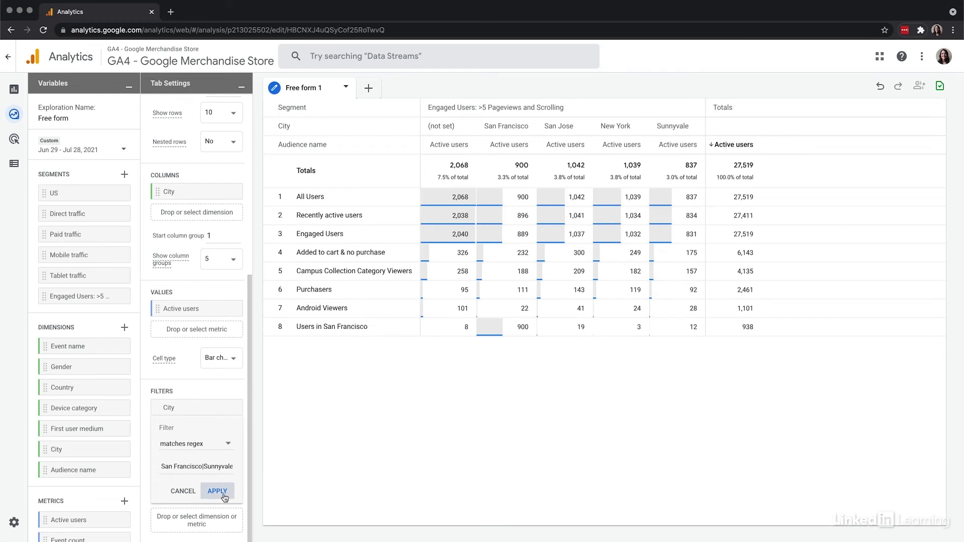
{"action": "left_click", "coordinate": [221, 492]}
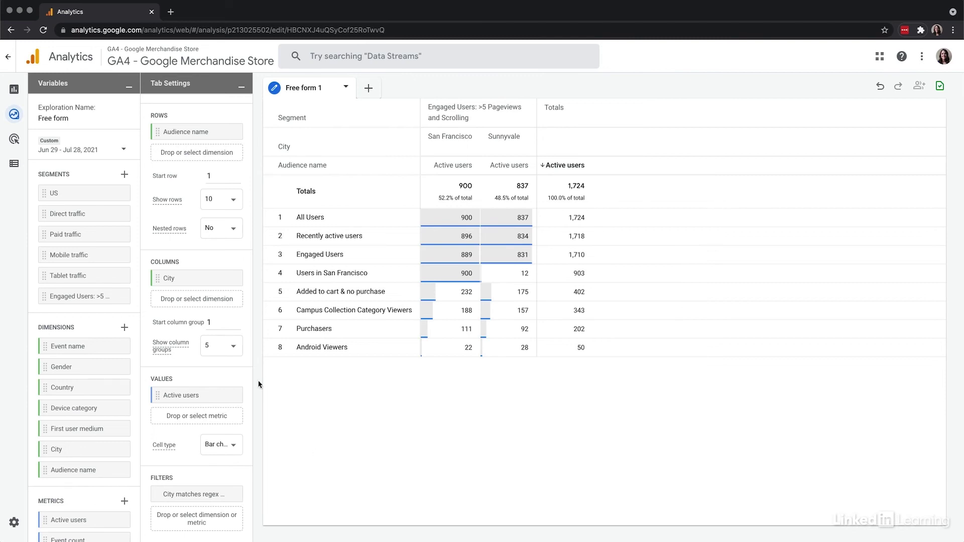
- Nest First user medium under City in the table's columns
{"action": "left_click", "coordinate": [205, 302]}
{"action": "left_click", "coordinate": [232, 382]}
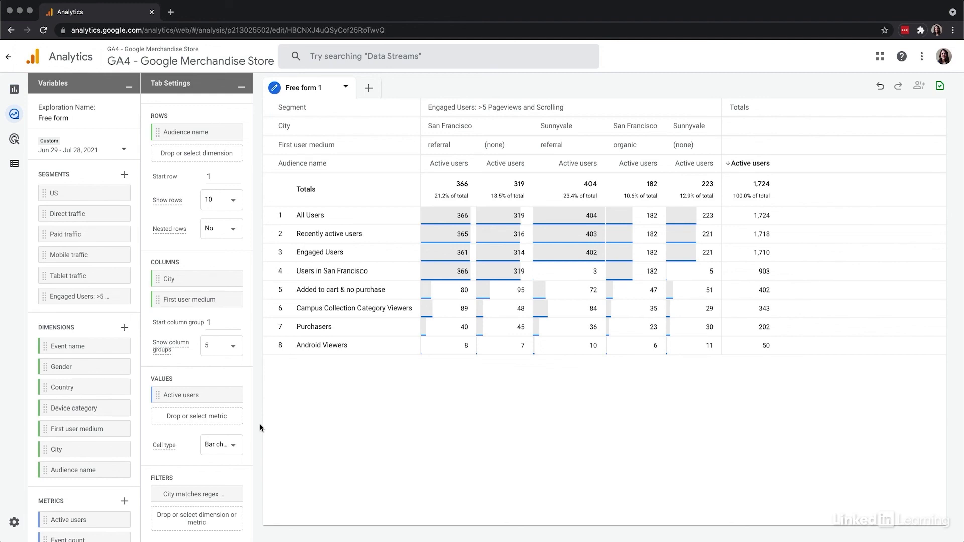
- Return to the Explorations list from the left navigation
{"action": "left_click", "coordinate": [14, 115]}
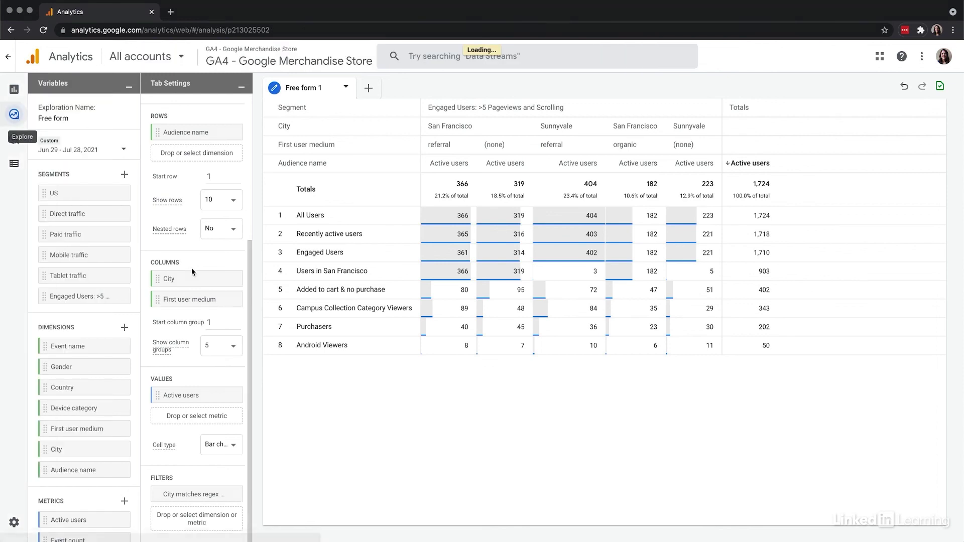